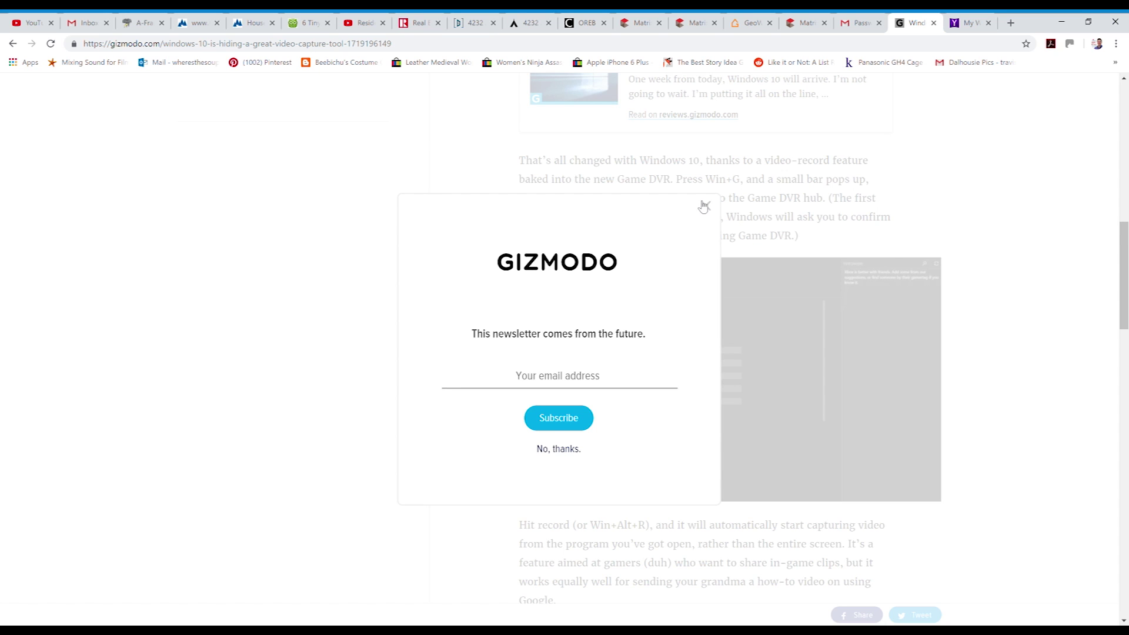
Close the Gizmodo newsletter sign-up popup covering the Windows 10 video-capture article
click(705, 207)
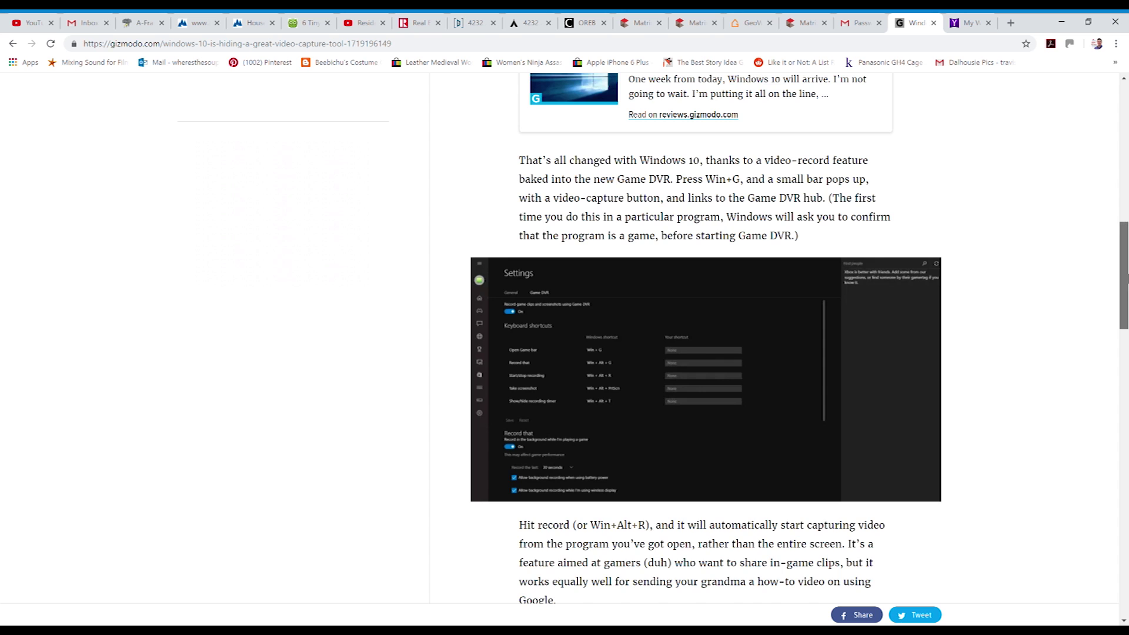
drag(1123, 280, 1123, 212)
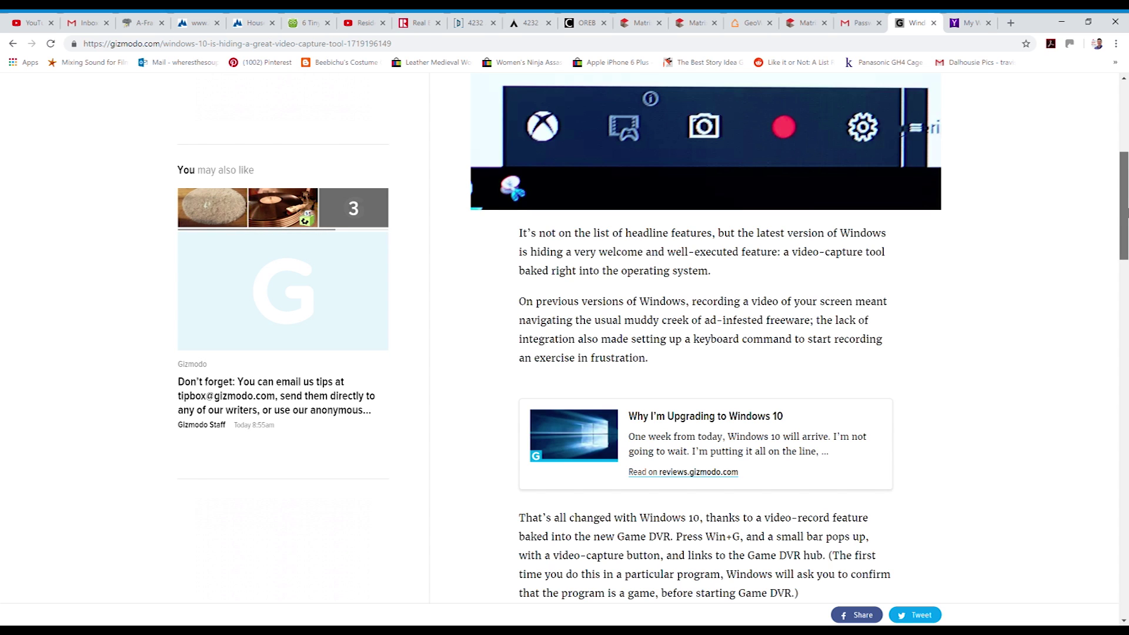
scroll(1122, 210, down, 1)
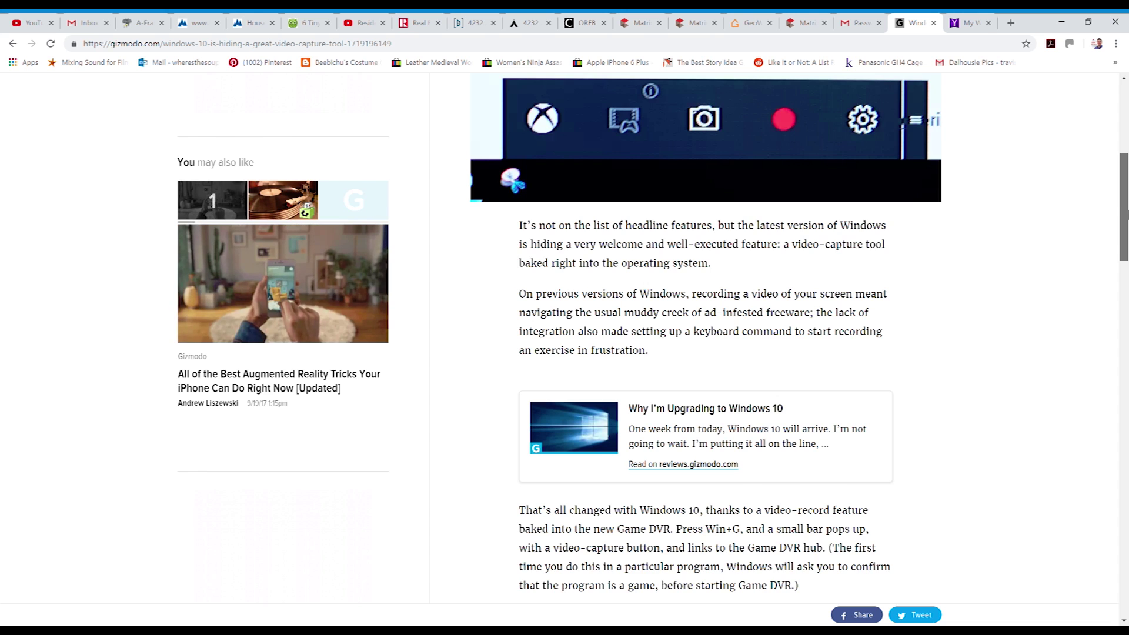
drag(1124, 210, 1123, 216)
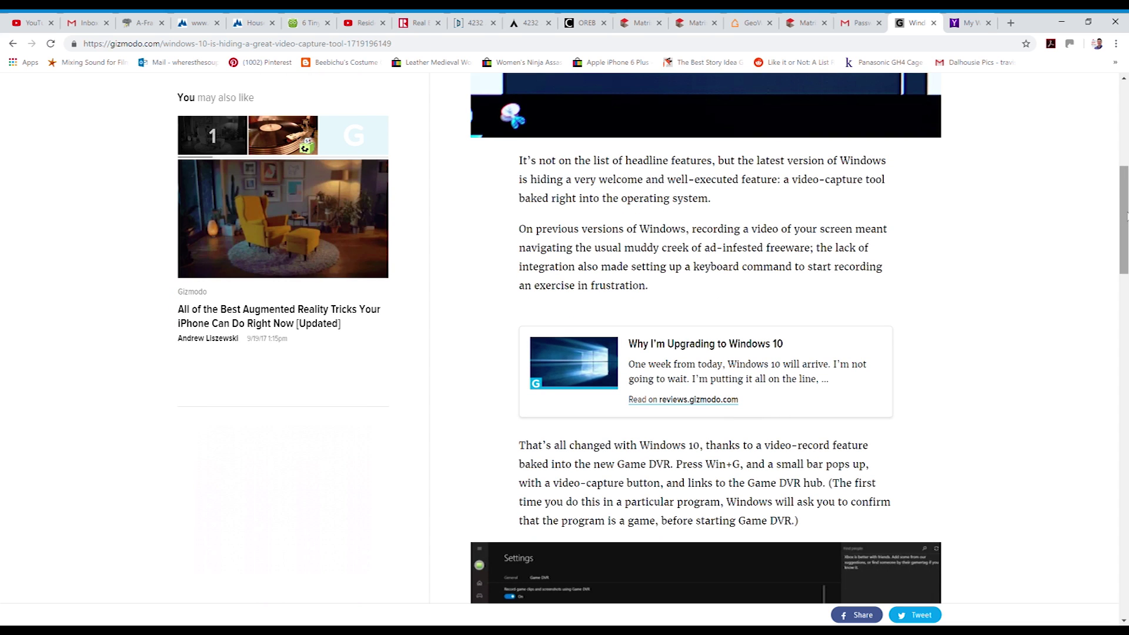
drag(1124, 214, 1125, 210)
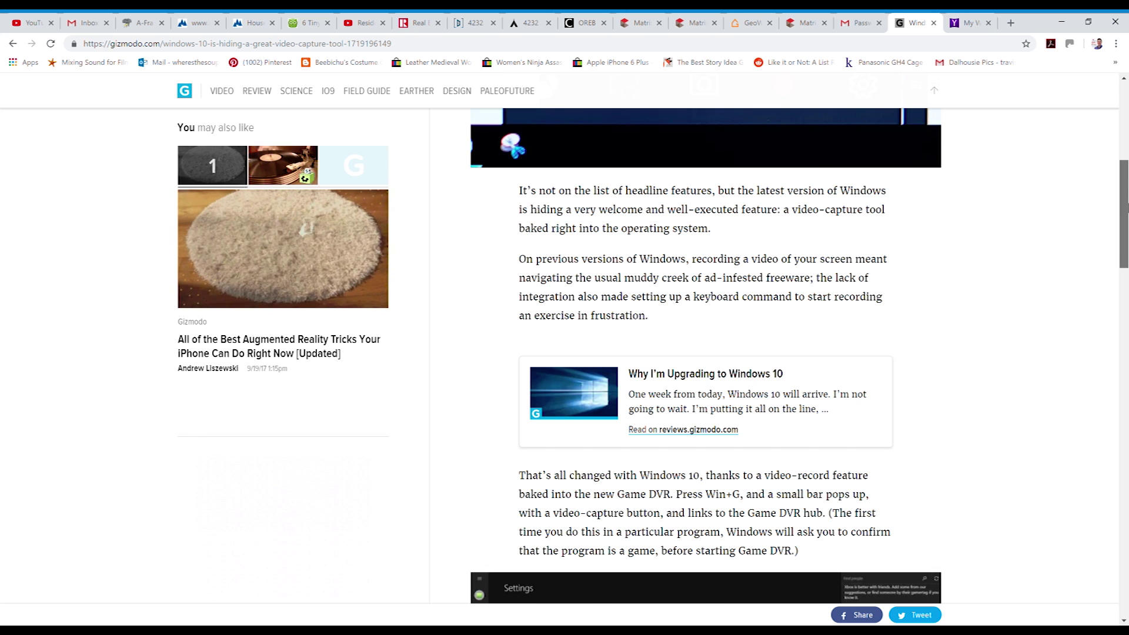
drag(1124, 210, 1124, 145)
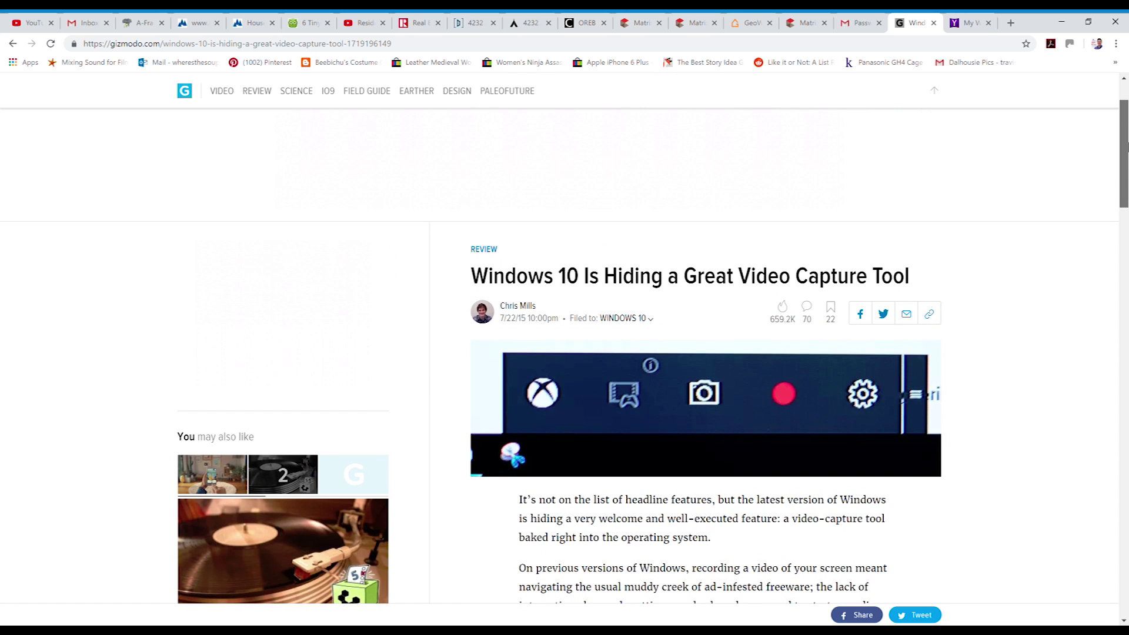
drag(1125, 145, 1124, 168)
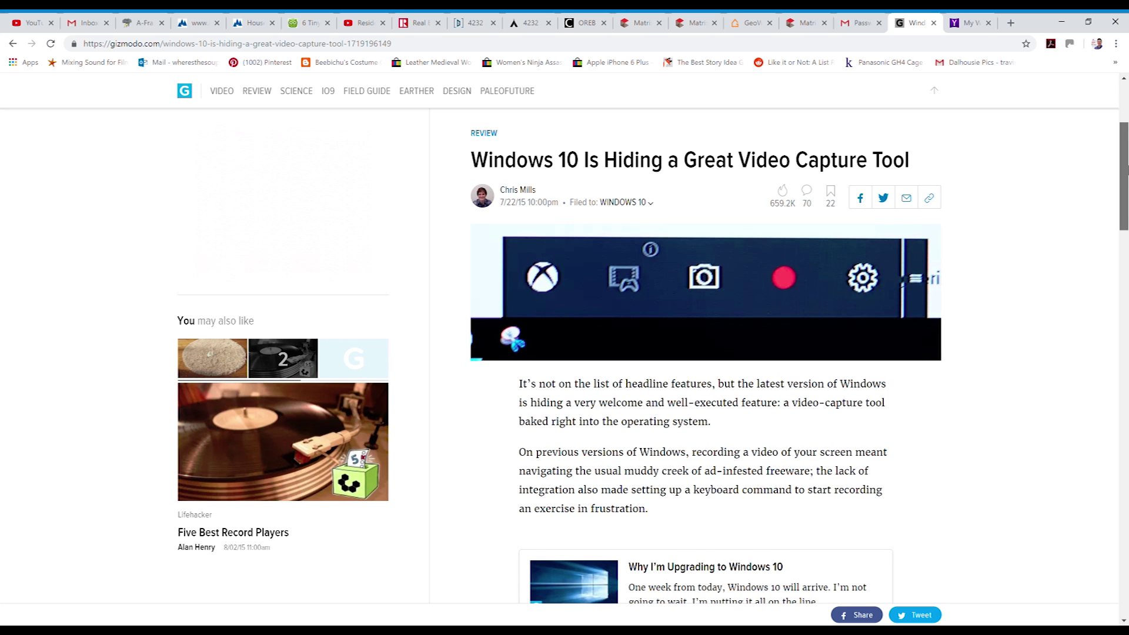
drag(1125, 168, 1124, 256)
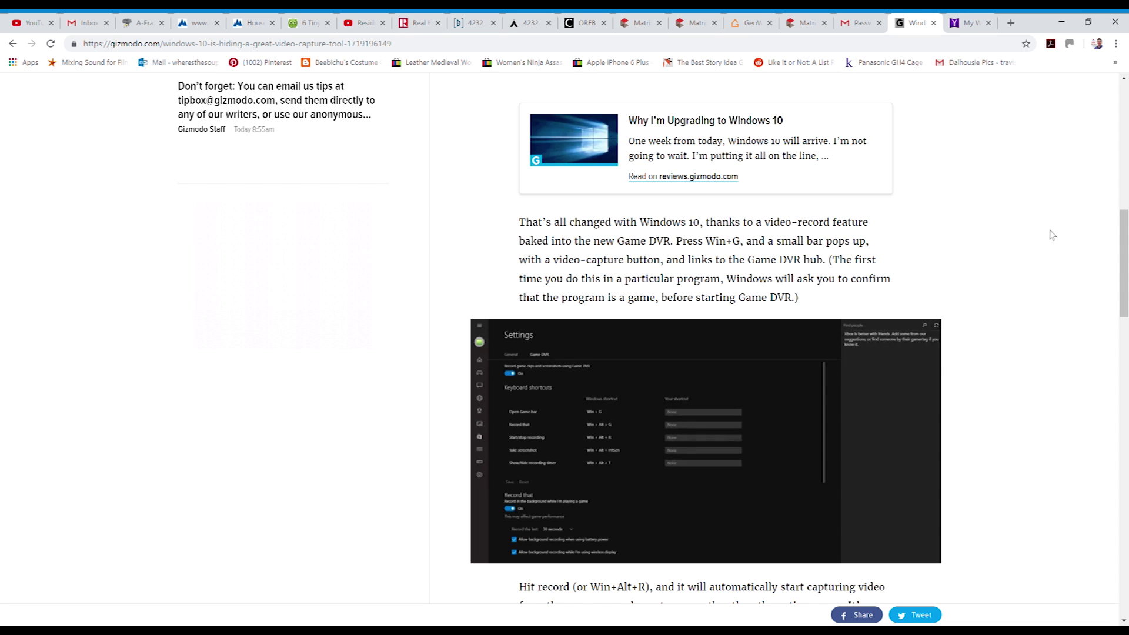
drag(1124, 256, 1125, 253)
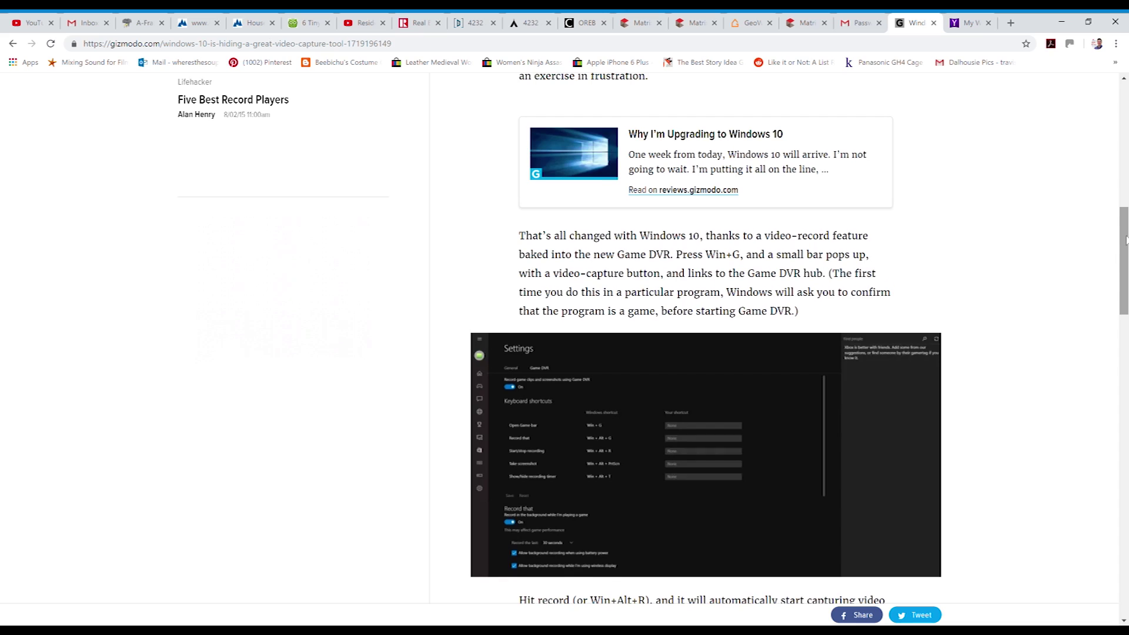
drag(1124, 238, 1124, 353)
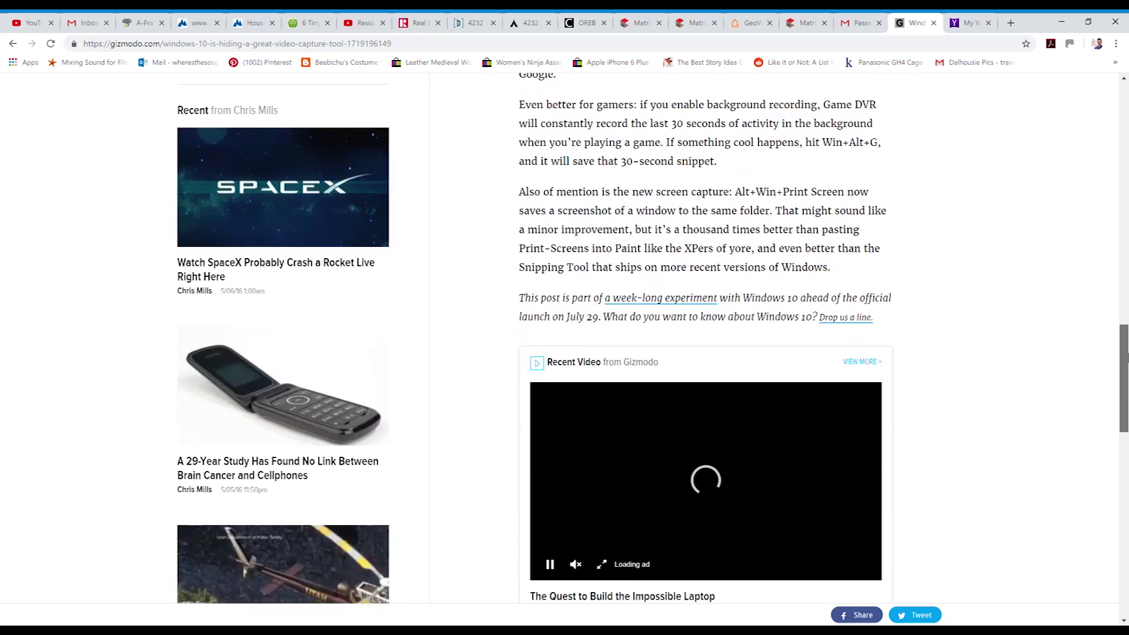
mouse_move(1124, 353)
mouse_down()
mouse_move(1124, 154)
mouse_move(1124, 198)
mouse_up()
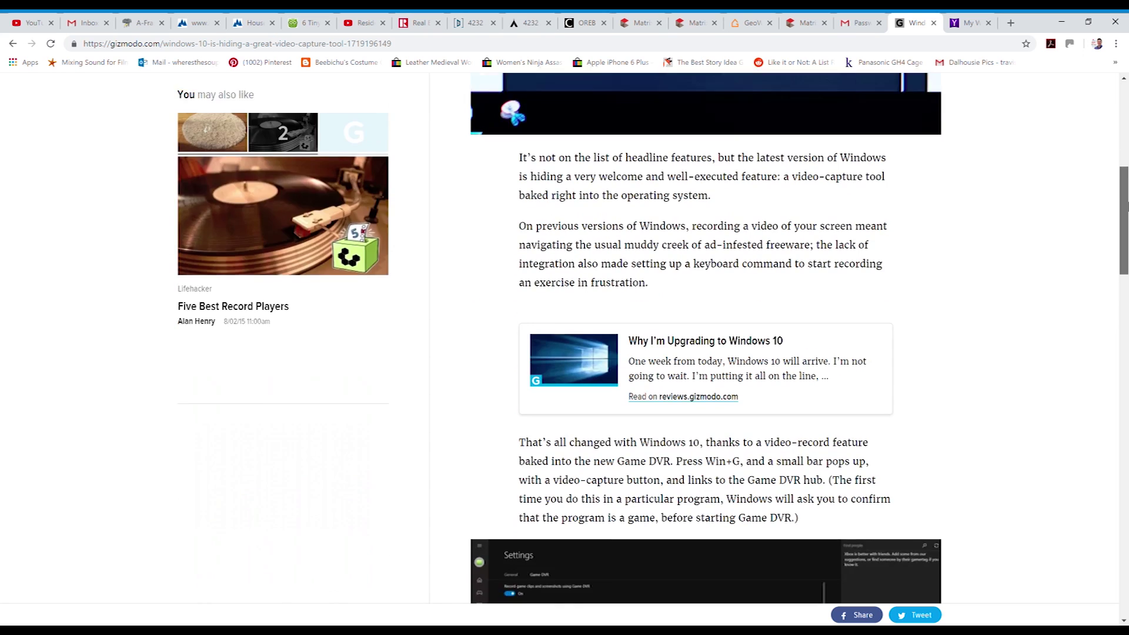